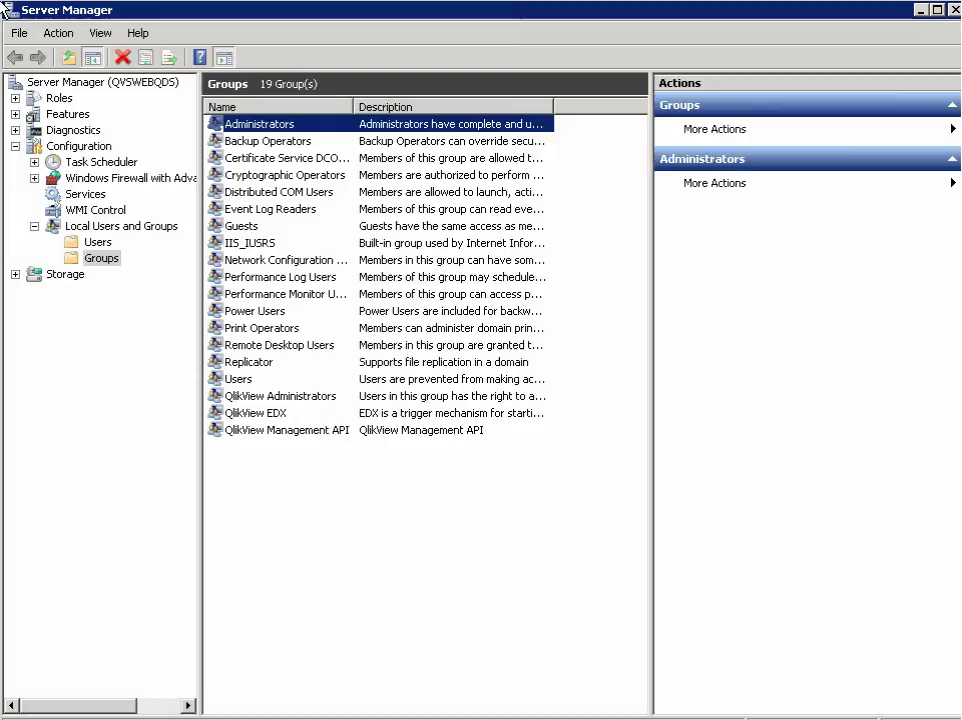
Confirm the service account is a member of both Administrators and QlikView Administrators groups.
{"action": "double_click", "coordinate": [268, 128]}
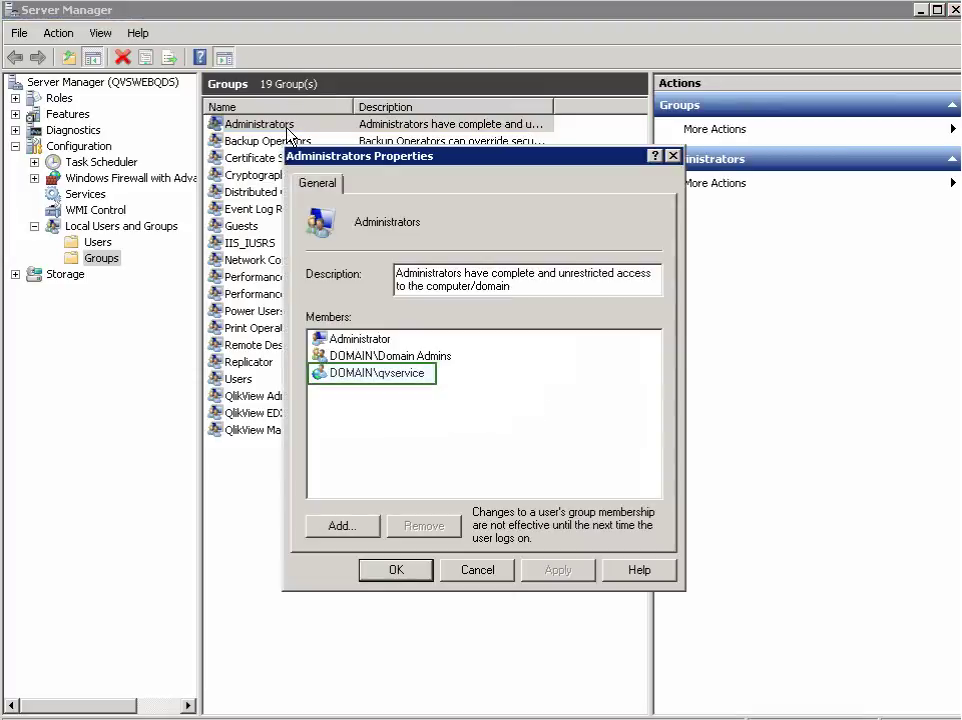
{"action": "left_click", "coordinate": [389, 569]}
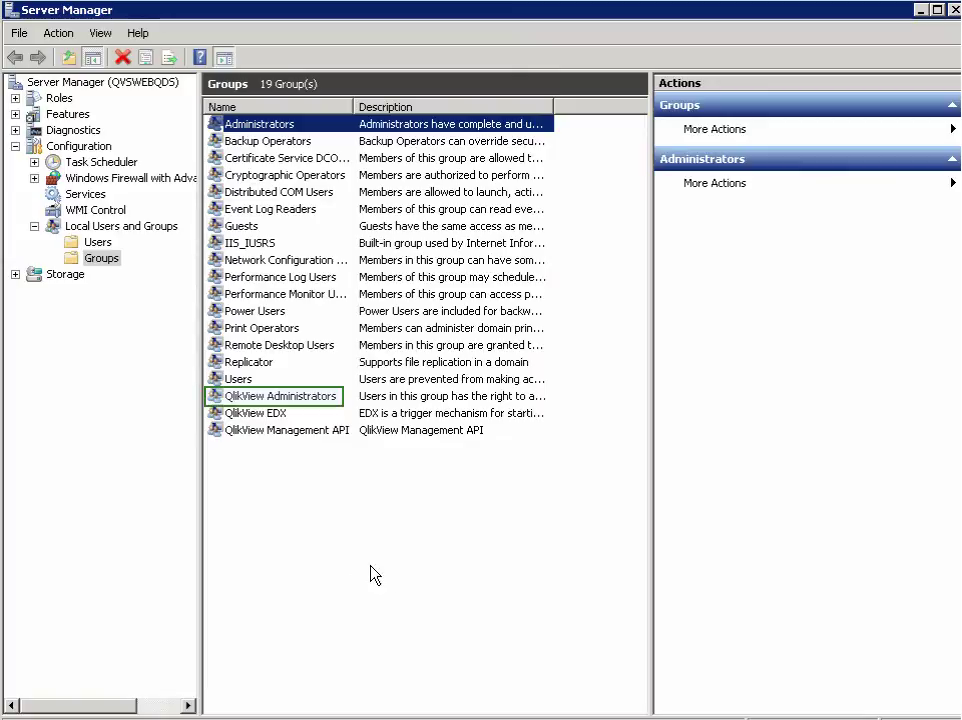
{"action": "double_click", "coordinate": [316, 397]}
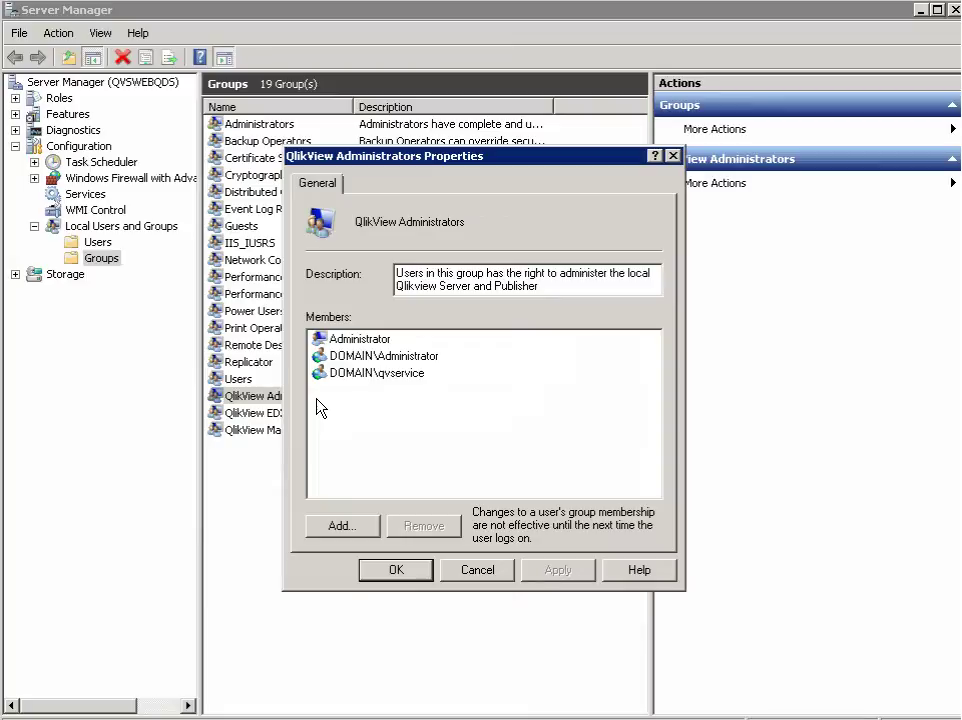
{"action": "left_click", "coordinate": [397, 569]}
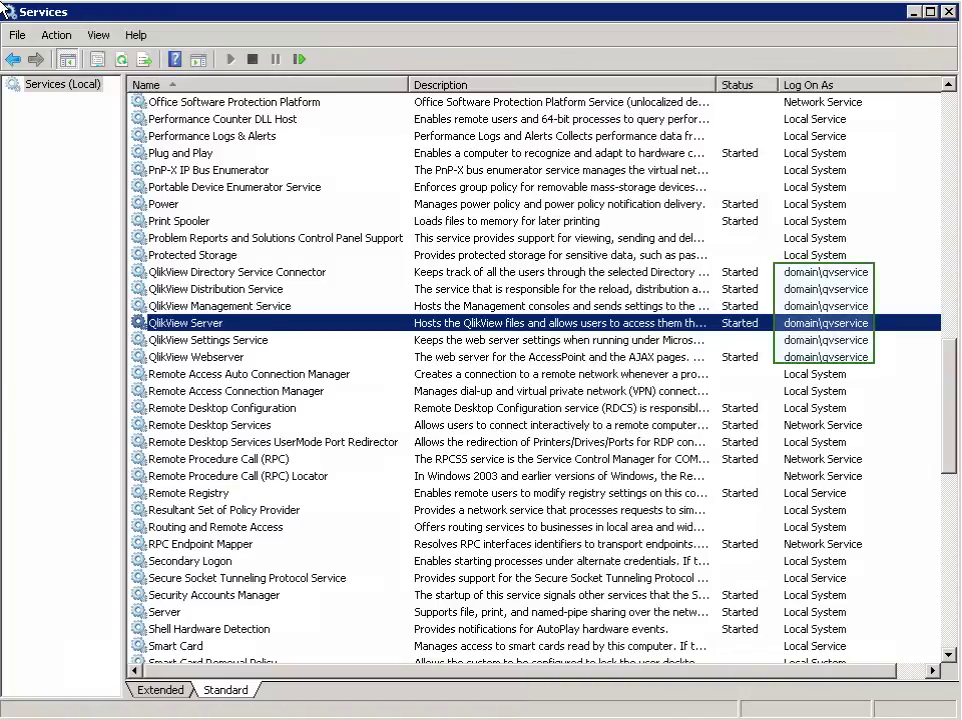
Check the QlikView Server service's Log On account, then open the QlikView Service Account details.
{"action": "right_click", "coordinate": [220, 324]}
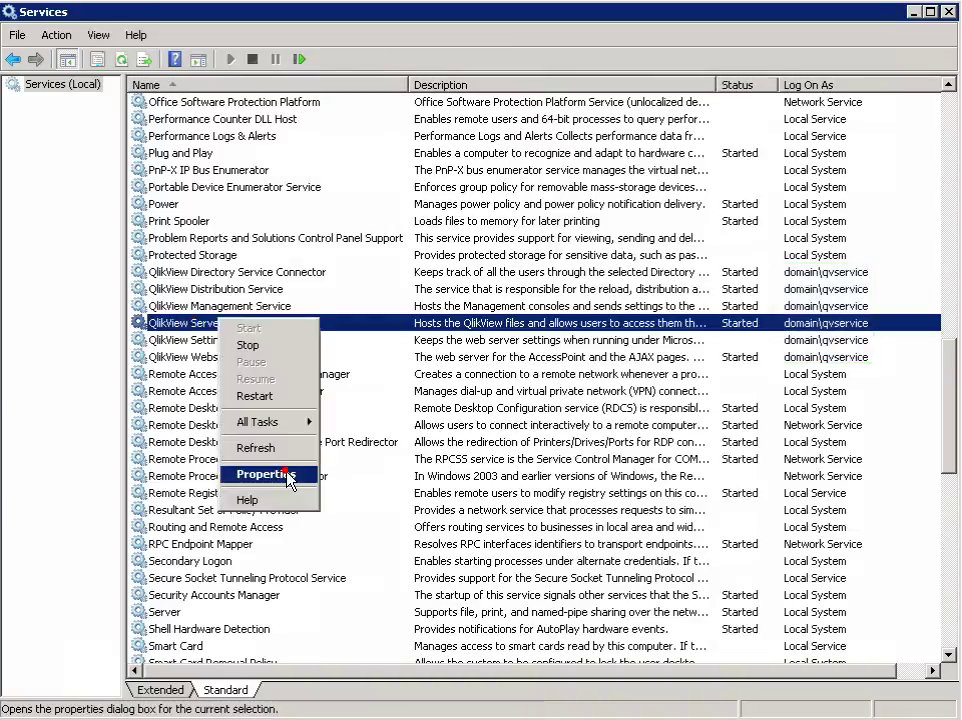
{"action": "left_click", "coordinate": [290, 478]}
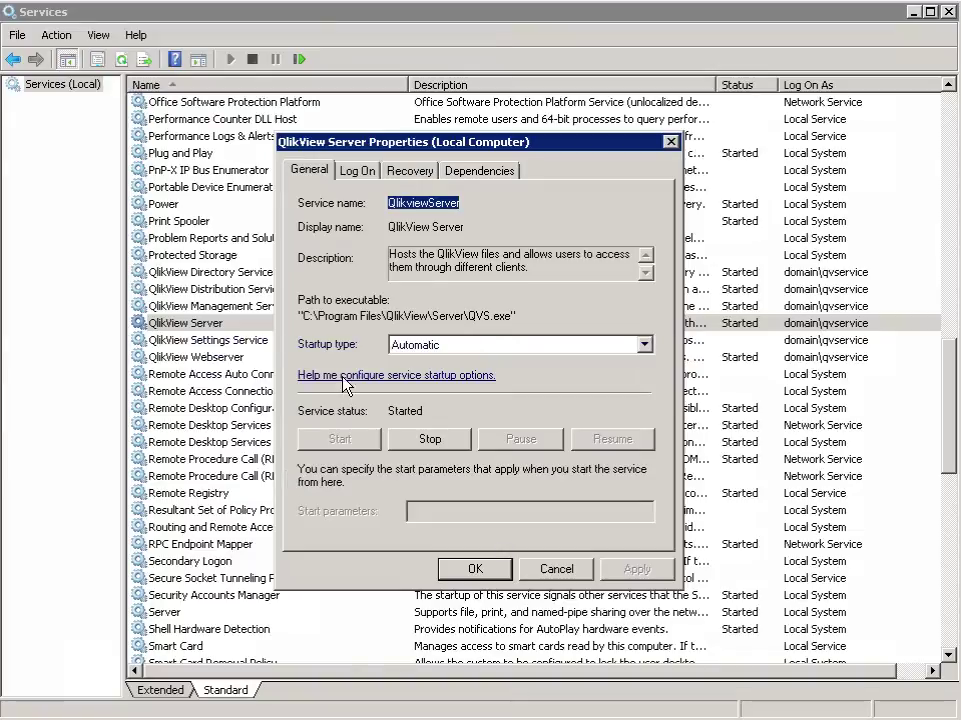
{"action": "left_click", "coordinate": [356, 169]}
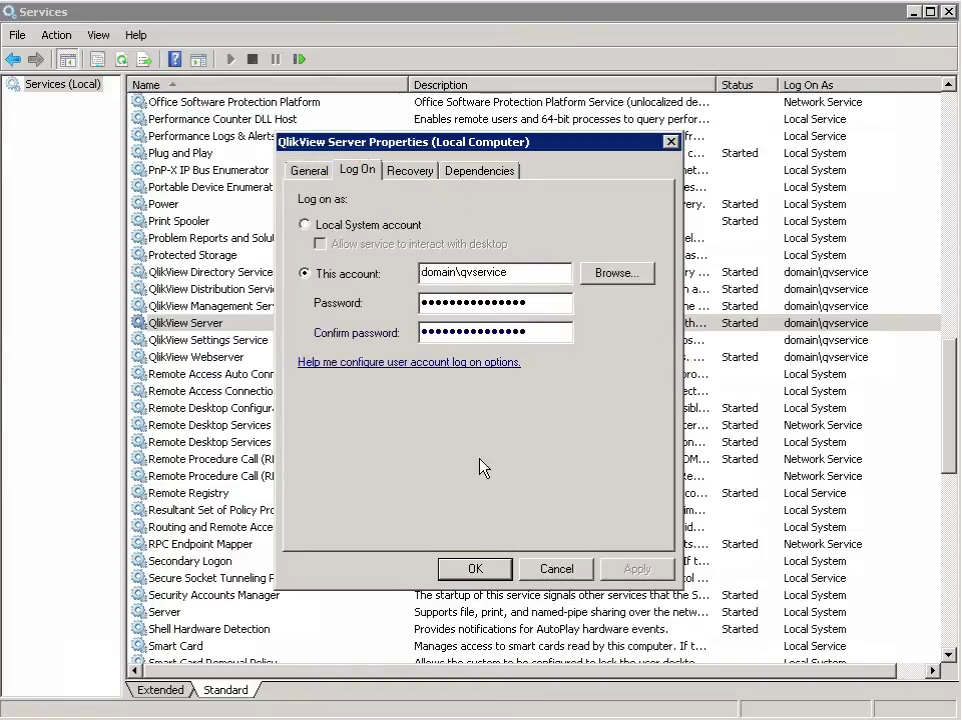
{"action": "left_click", "coordinate": [475, 568]}
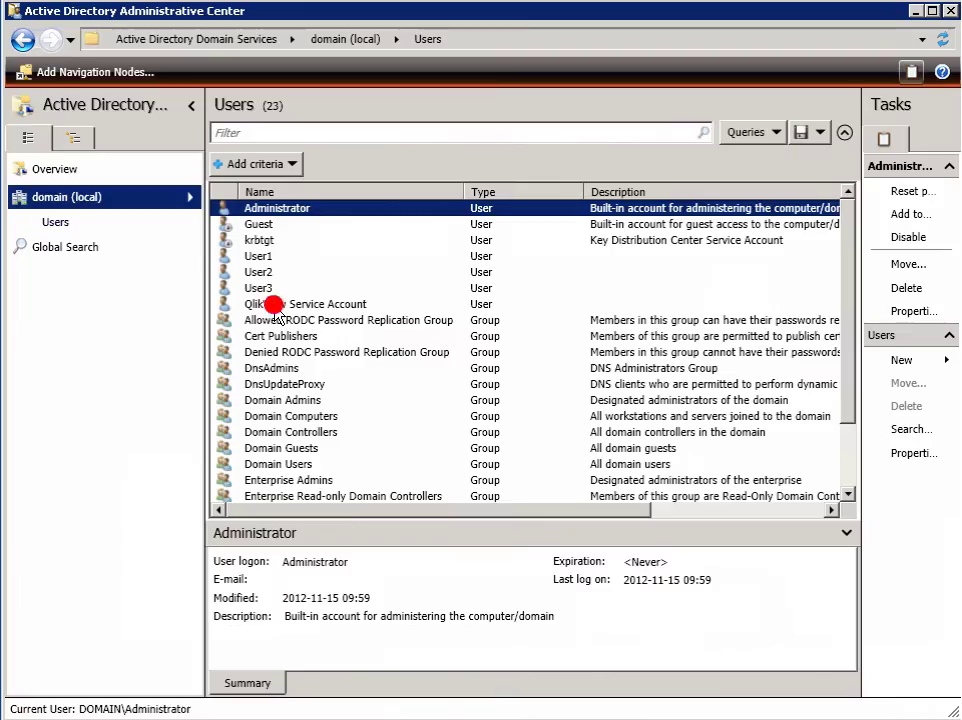
{"action": "double_click", "coordinate": [277, 306]}
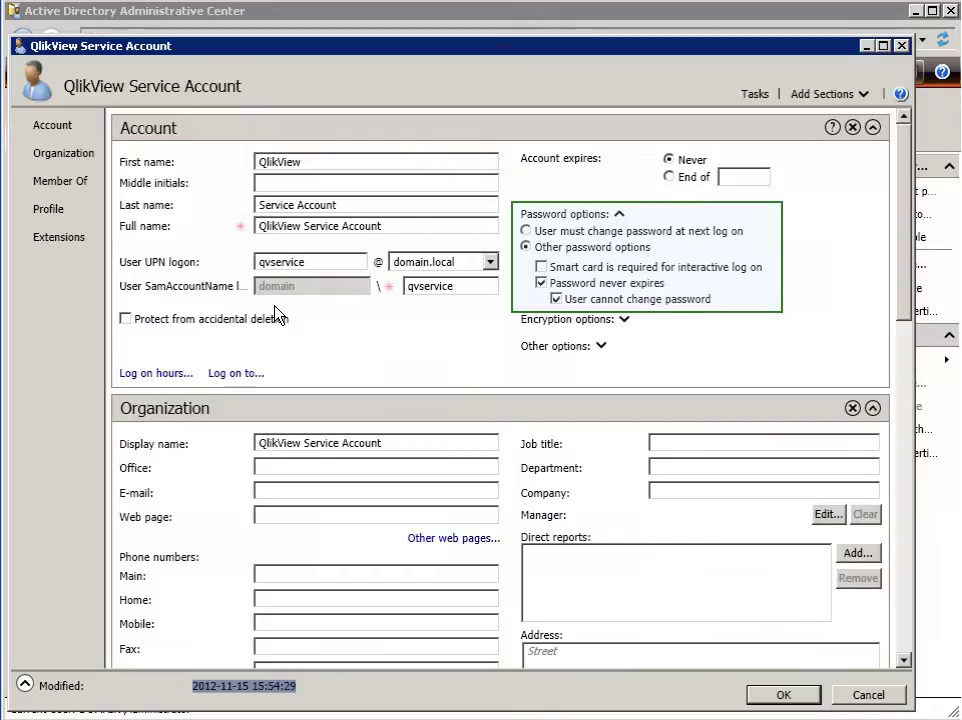
Close the QlikView Service Account details without making changes.
{"action": "left_click", "coordinate": [877, 703]}
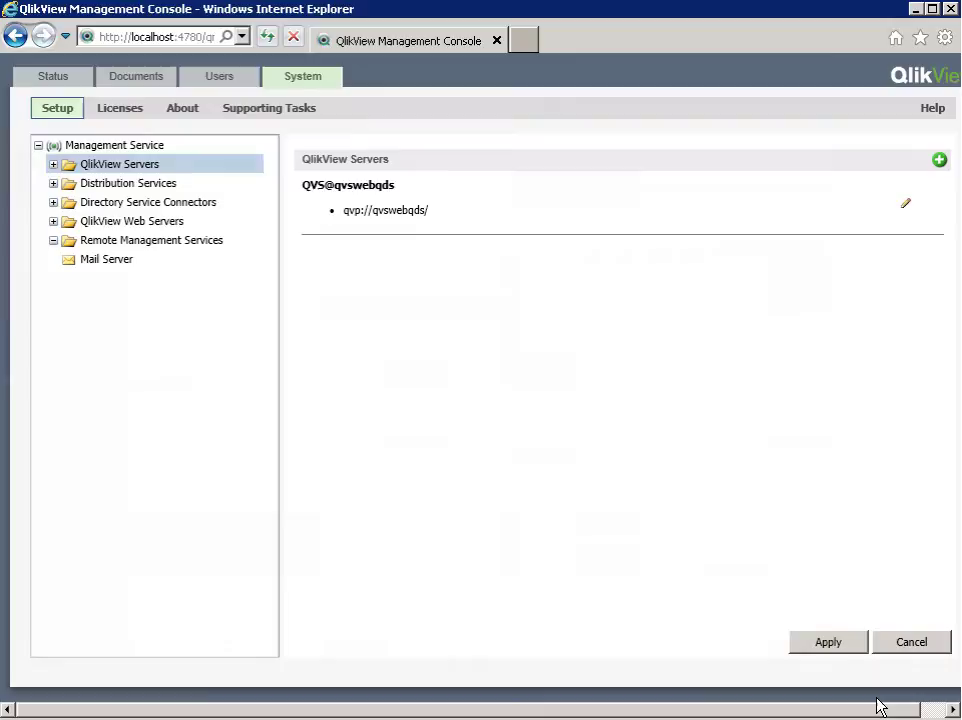
Select QVS@qvswebqds under QlikView Servers and view its folder access settings.
{"action": "double_click", "coordinate": [80, 166]}
{"action": "left_click", "coordinate": [135, 184]}
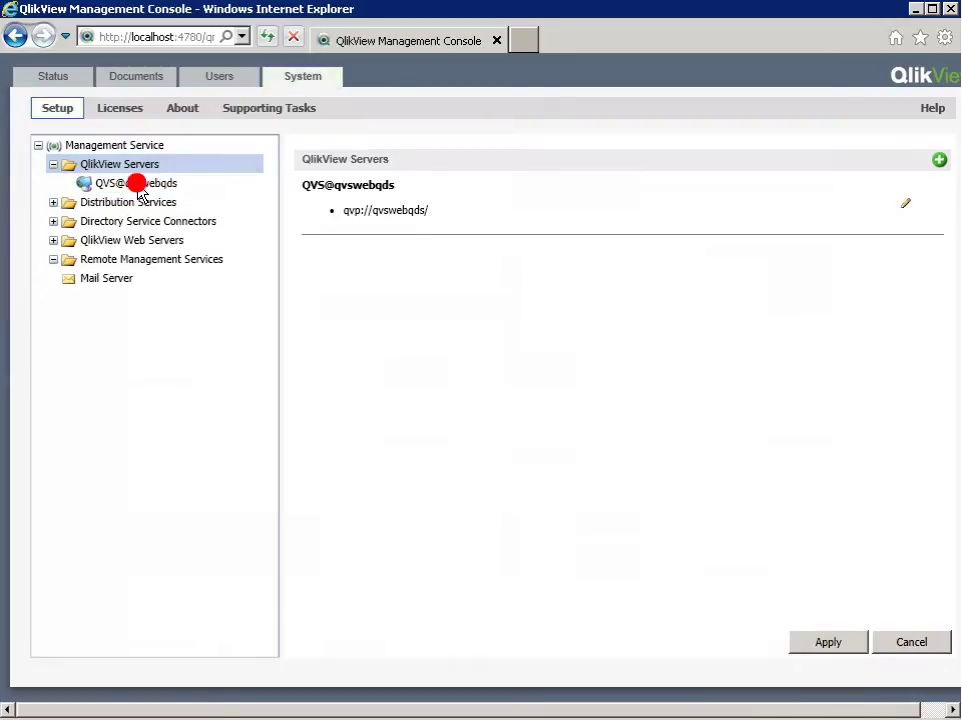
{"action": "left_click", "coordinate": [765, 148]}
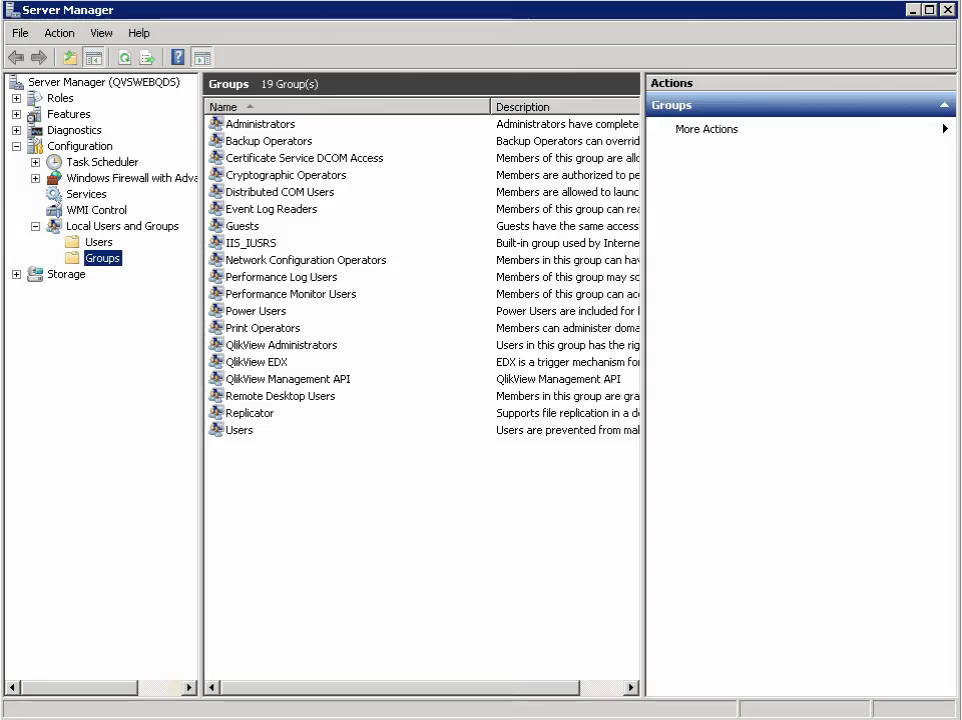
{"action": "left_click", "coordinate": [257, 362]}
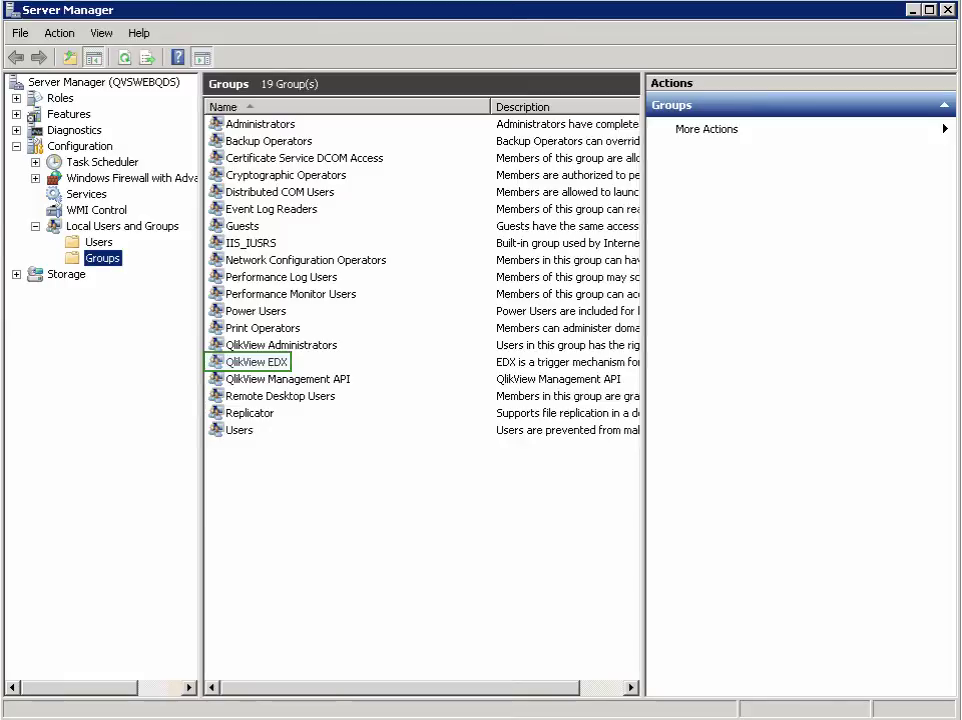
{"action": "left_click", "coordinate": [274, 356]}
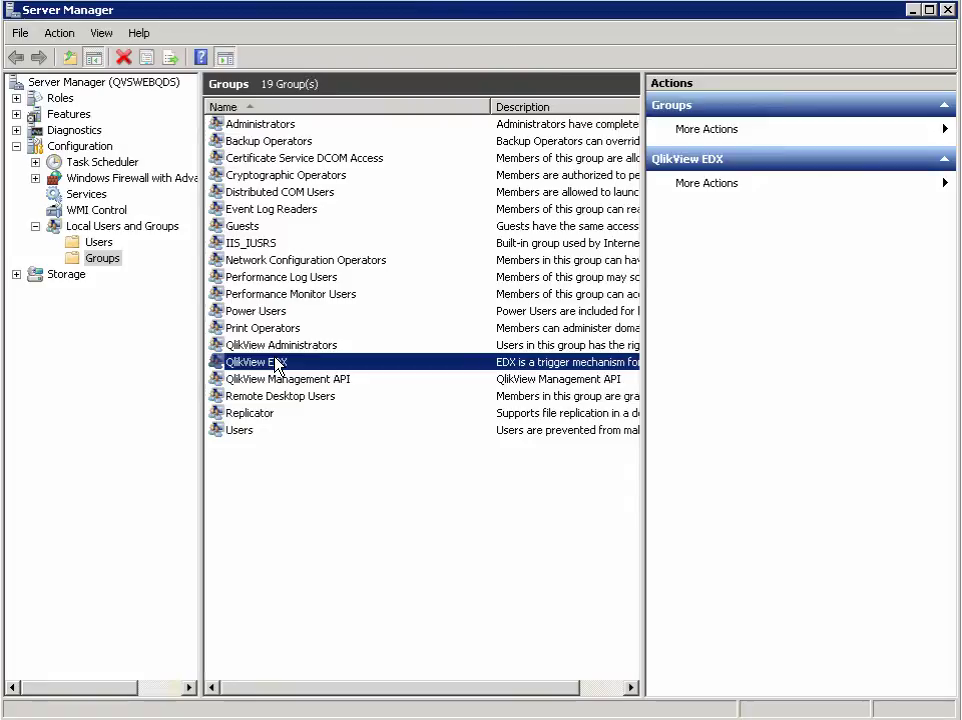
{"action": "left_click", "coordinate": [323, 377]}
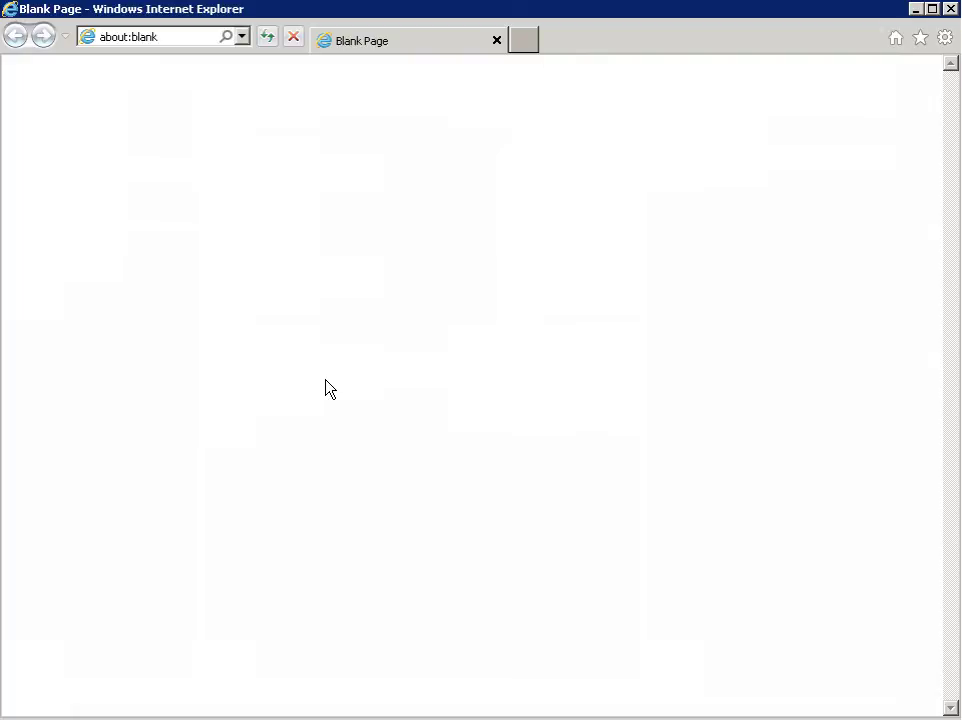
{"action": "left_click", "coordinate": [103, 36]}
{"action": "type", "text": "http://localhost:4780/qmc/SystemSetup.htm#"}
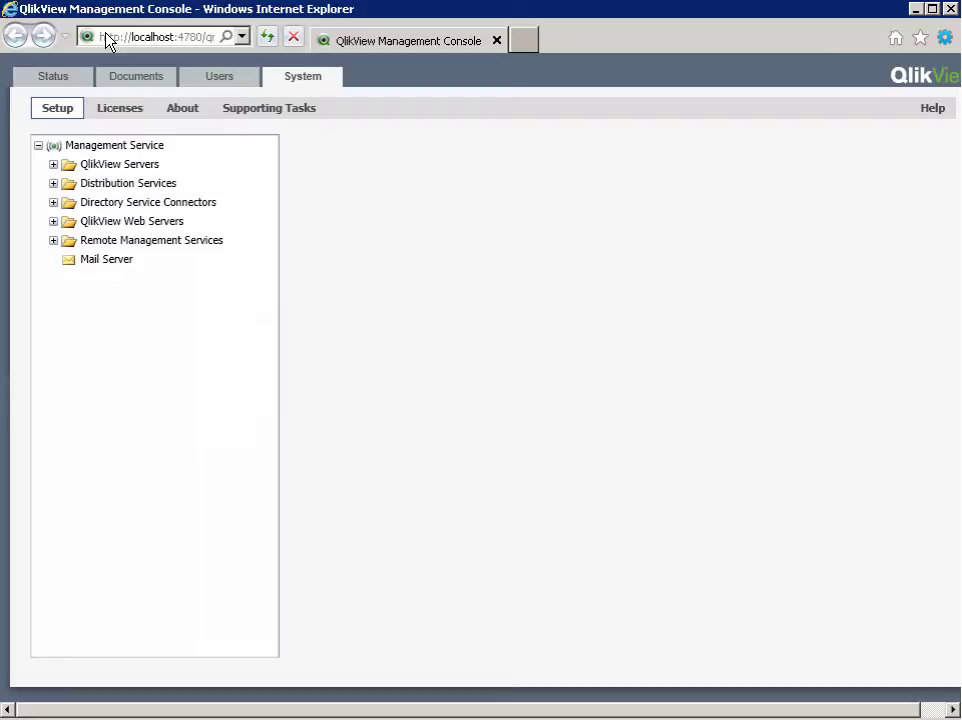
Show the LAN Settings from Internet Options' Connections page to check proxy use.
{"action": "left_click", "coordinate": [944, 38]}
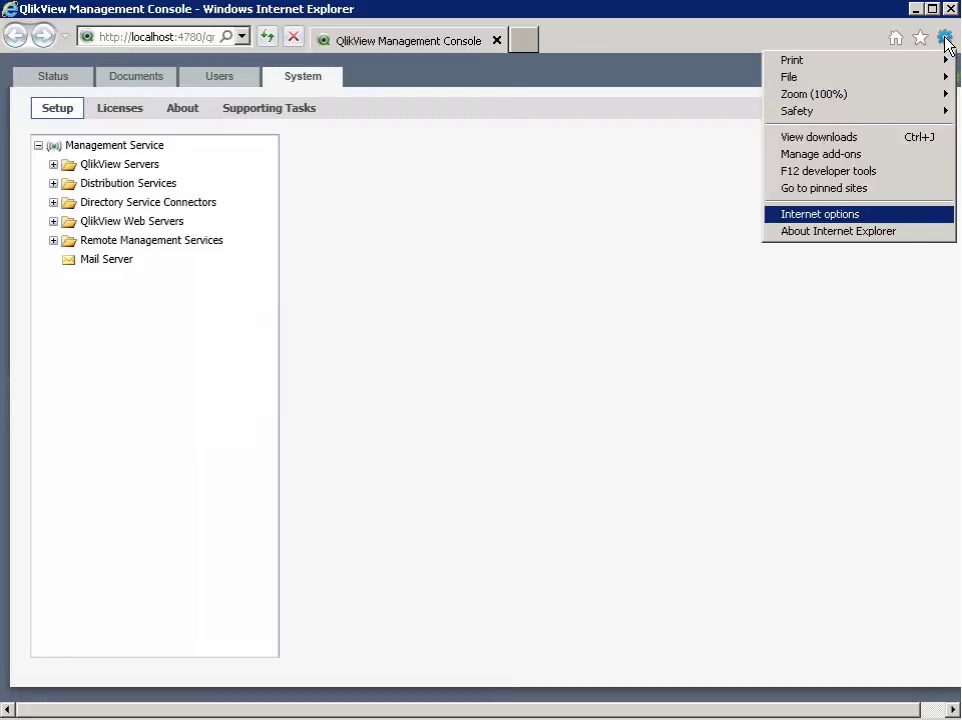
{"action": "left_click", "coordinate": [835, 212]}
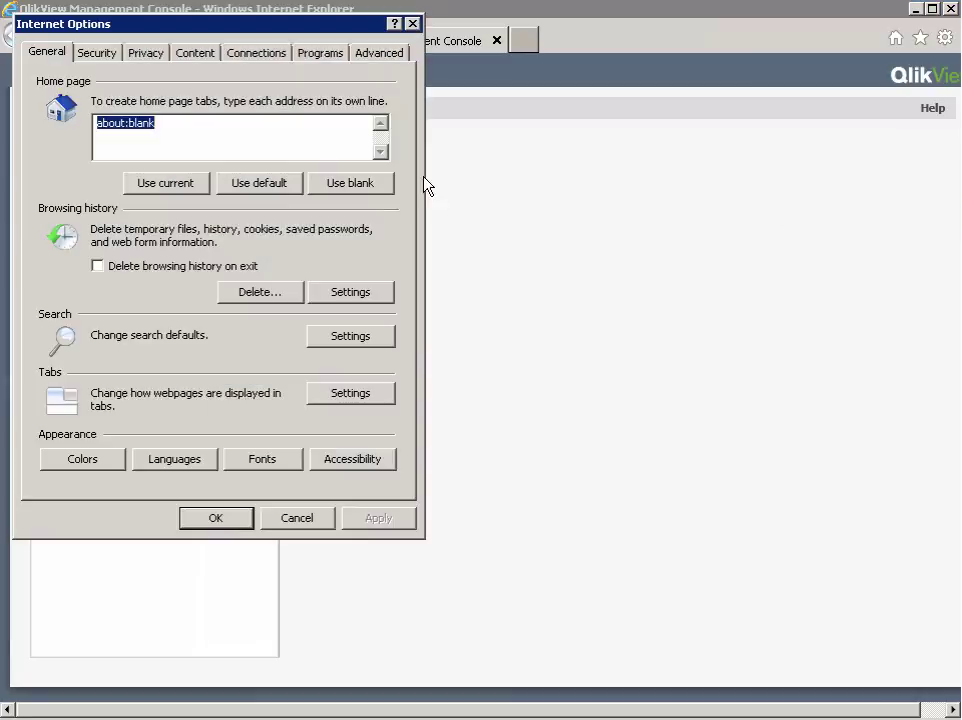
{"action": "left_click", "coordinate": [253, 52]}
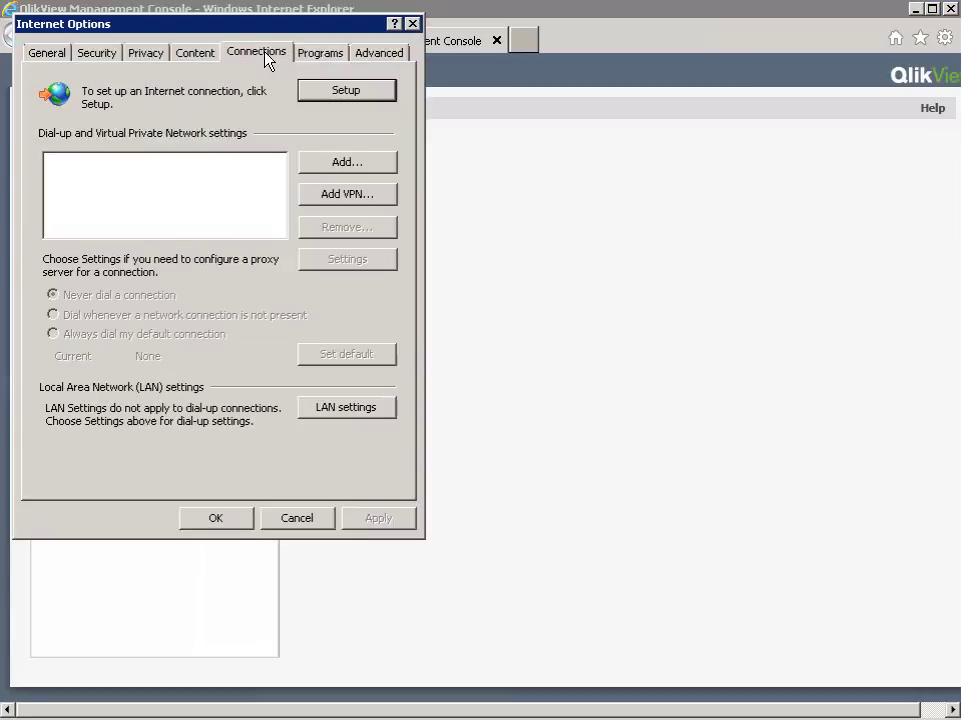
{"action": "left_click", "coordinate": [326, 408]}
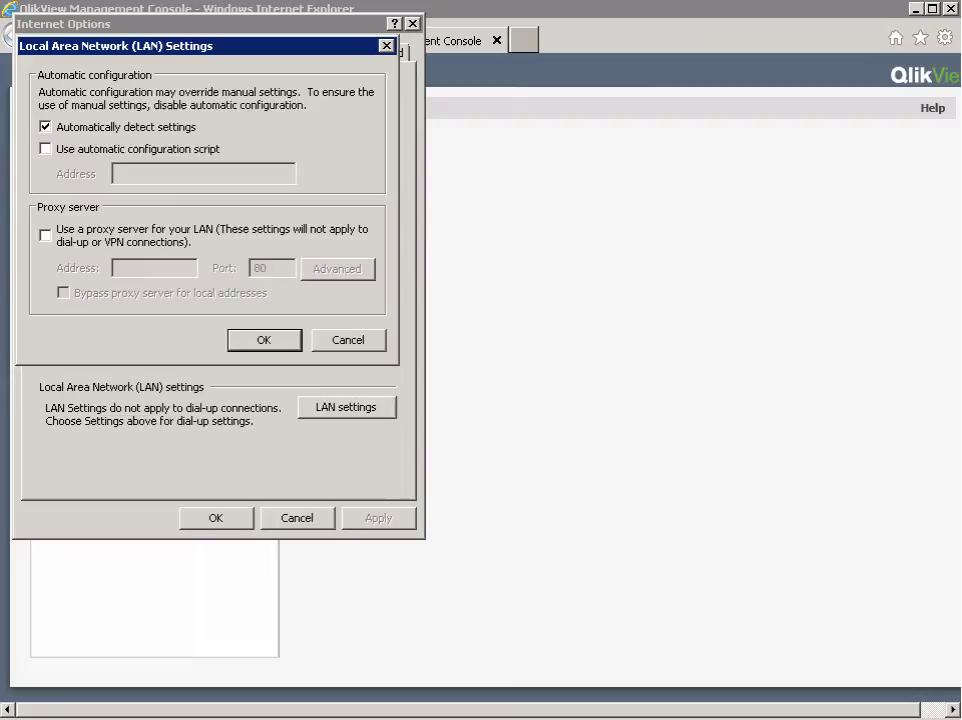
Close LAN Settings and Internet Options unchanged and show Server Manager's installed features.
{"action": "key", "text": "Escape"}
{"action": "left_click", "coordinate": [318, 514]}
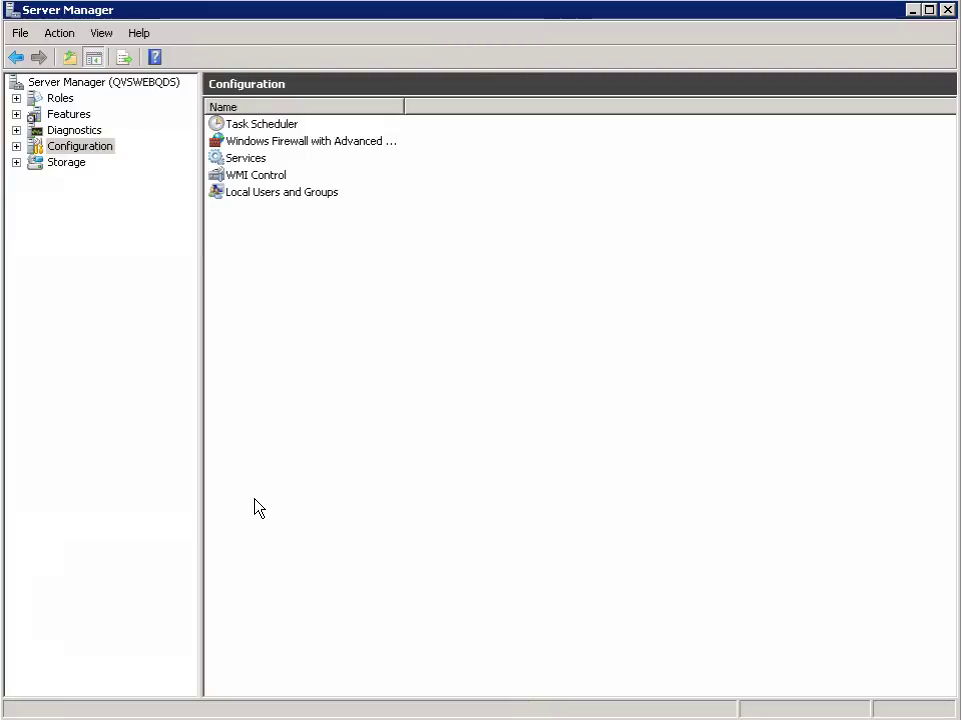
{"action": "left_click", "coordinate": [16, 114]}
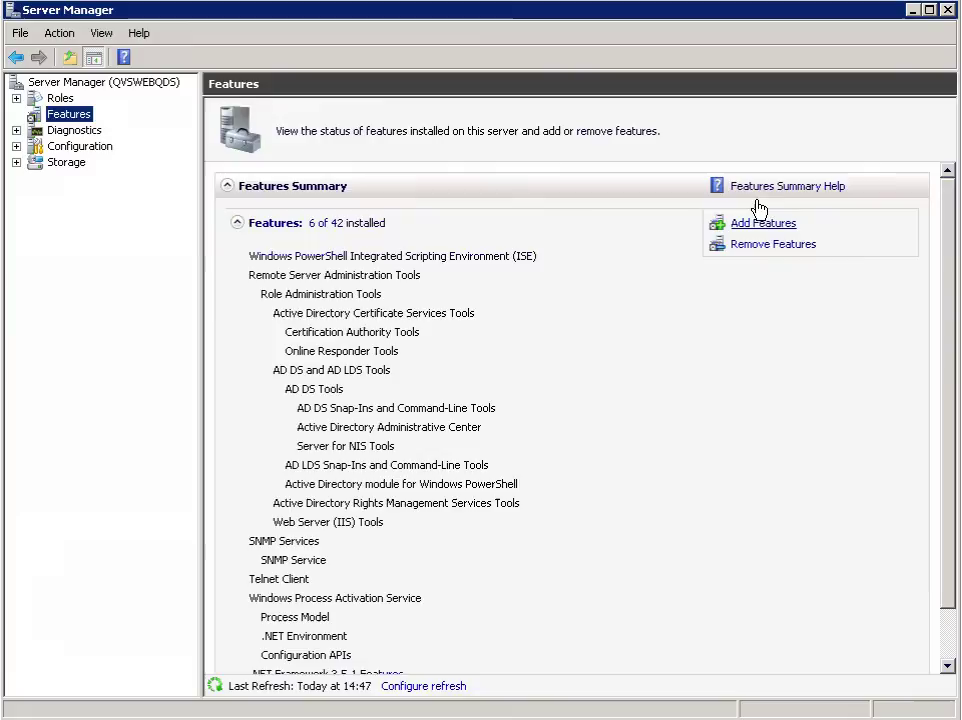
Scroll the Add Features list to confirm Telnet Client is installed.
{"action": "left_click", "coordinate": [763, 223]}
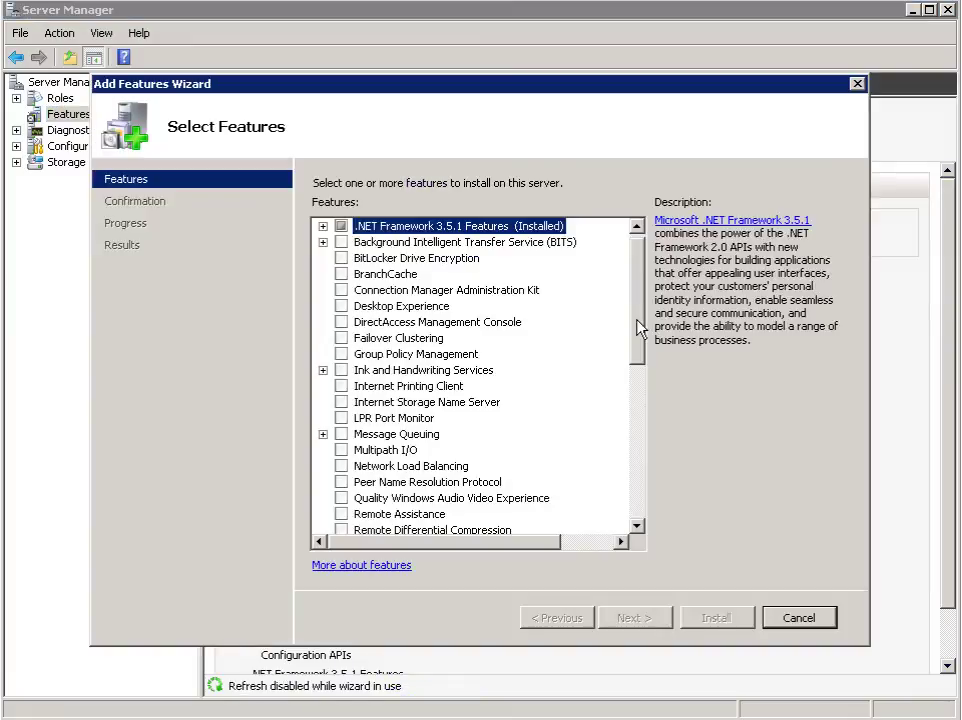
{"action": "left_click_drag", "start_coordinate": [640, 330], "coordinate": [627, 462]}
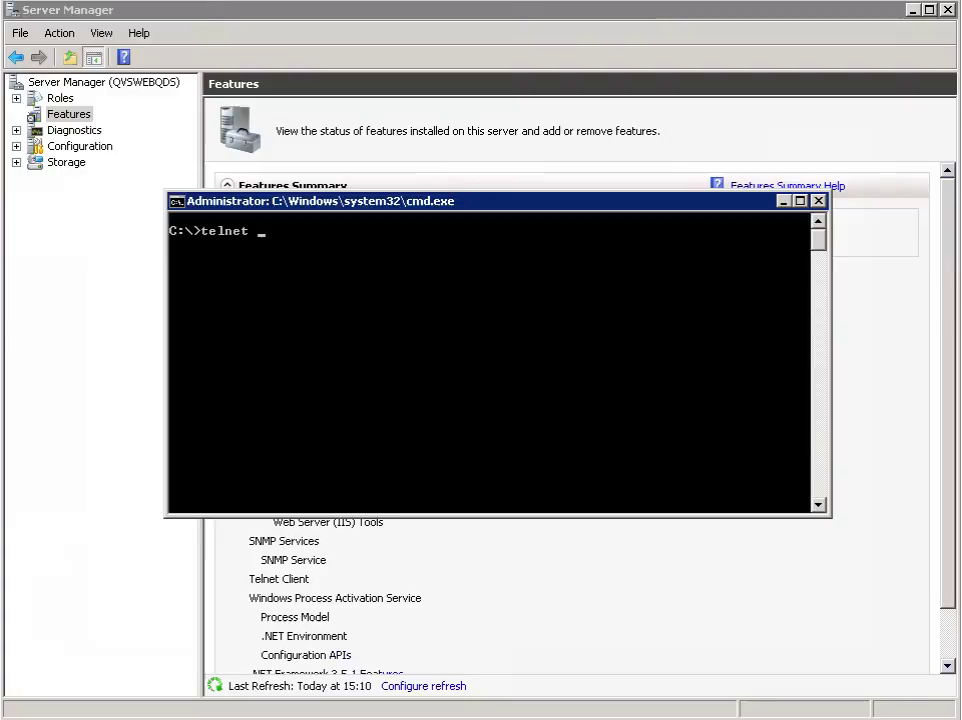
Run 'telnet qvswebqds 4780' to verify port 4780 answers.
{"action": "type", "text": "qvswebqds 4780"}
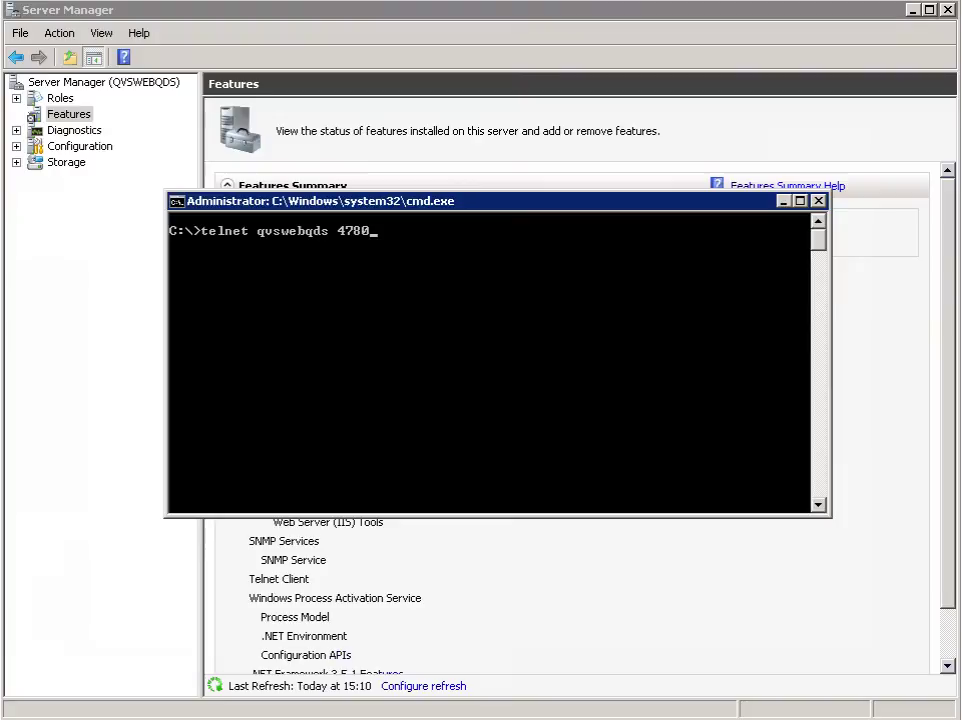
{"action": "key", "text": "Return"}
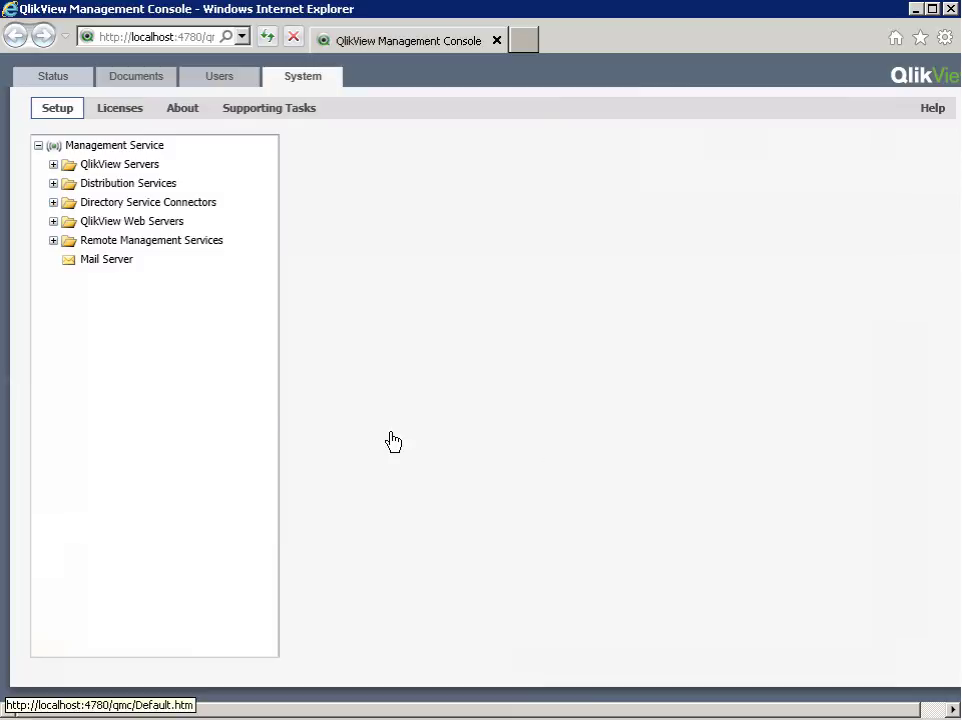
{"action": "left_click", "coordinate": [51, 76]}
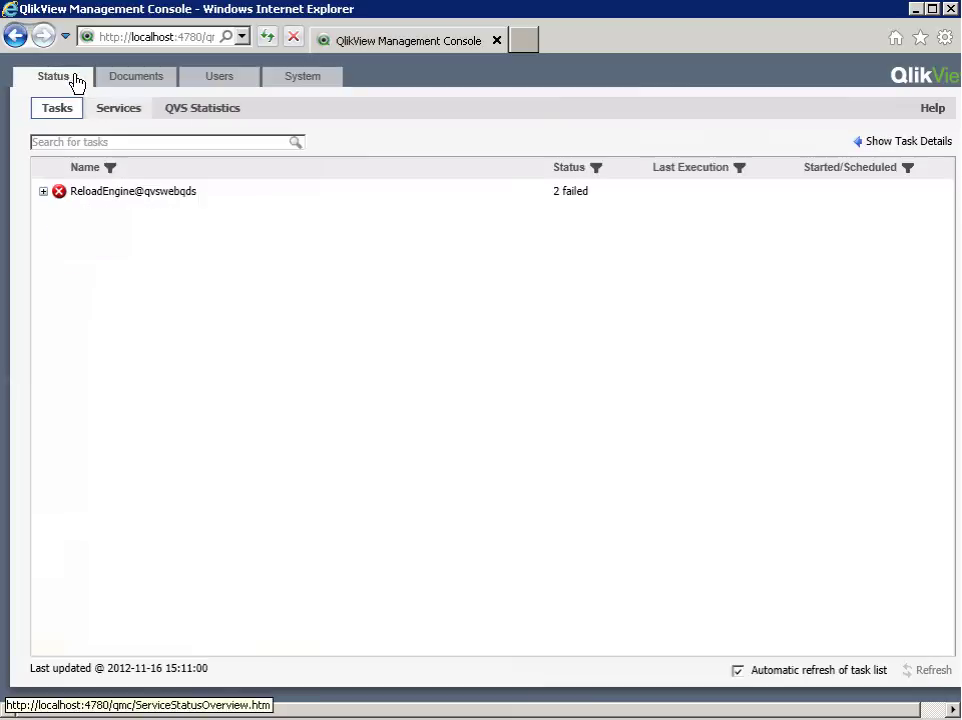
{"action": "left_click", "coordinate": [116, 108]}
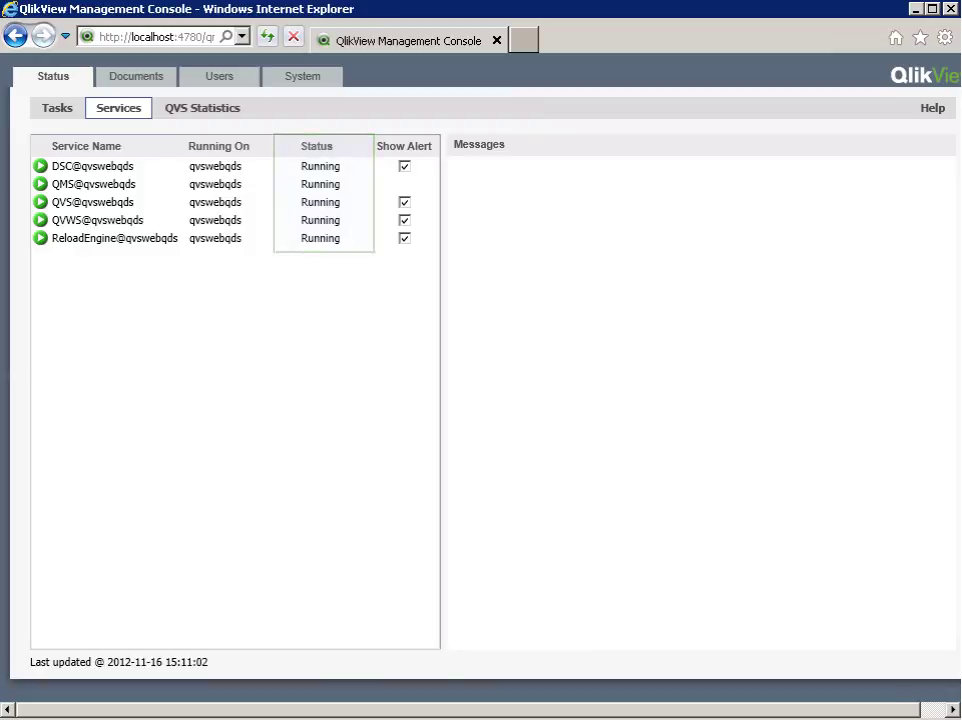
{"action": "left_click", "coordinate": [303, 77]}
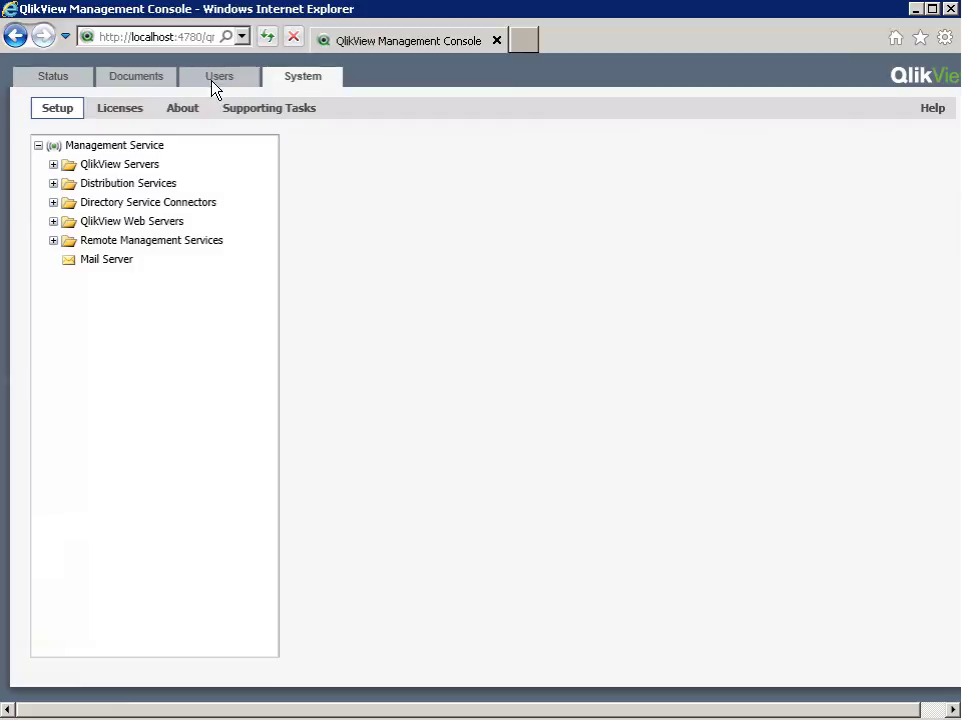
View the Management Service's port 4799 address, then the QlikView Servers page listing QVS@qvswebqds.
{"action": "left_click", "coordinate": [137, 146]}
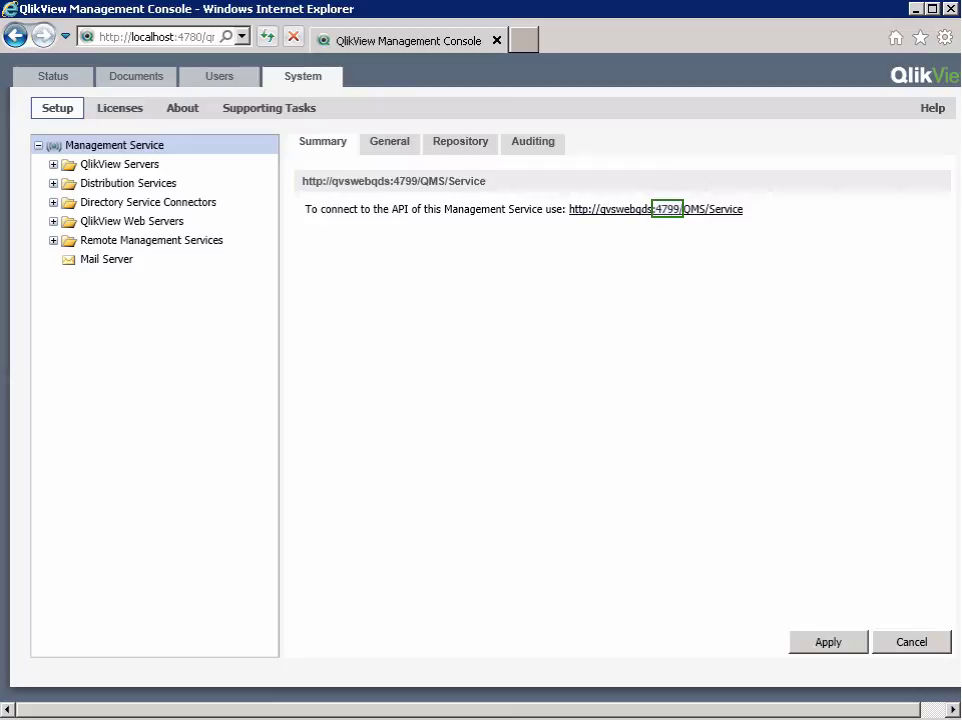
{"action": "left_click", "coordinate": [133, 166]}
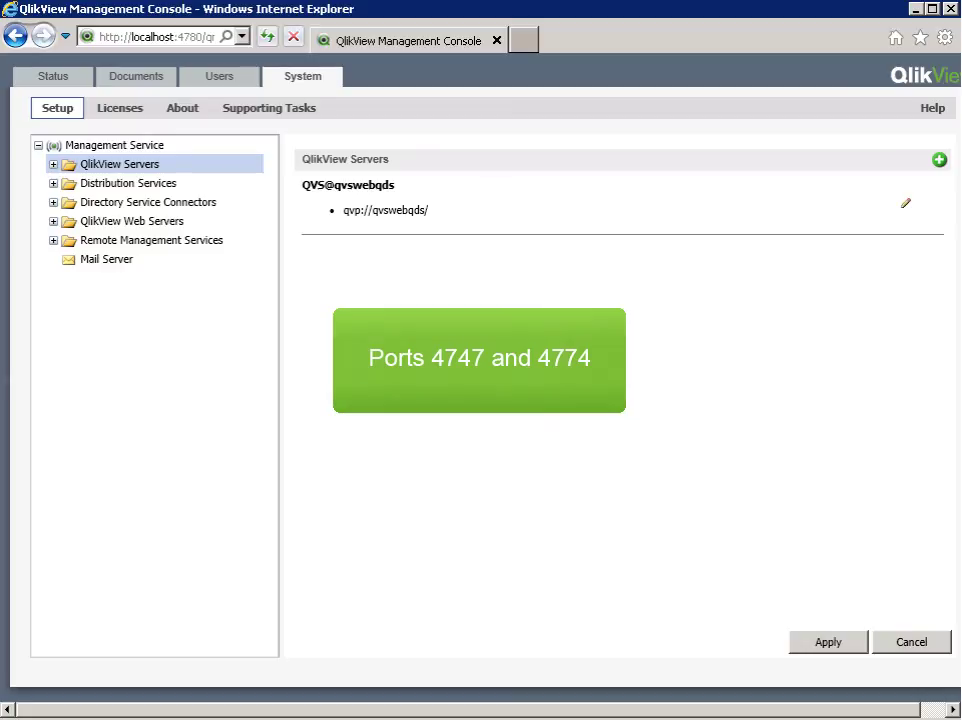
{"action": "left_click", "coordinate": [156, 185]}
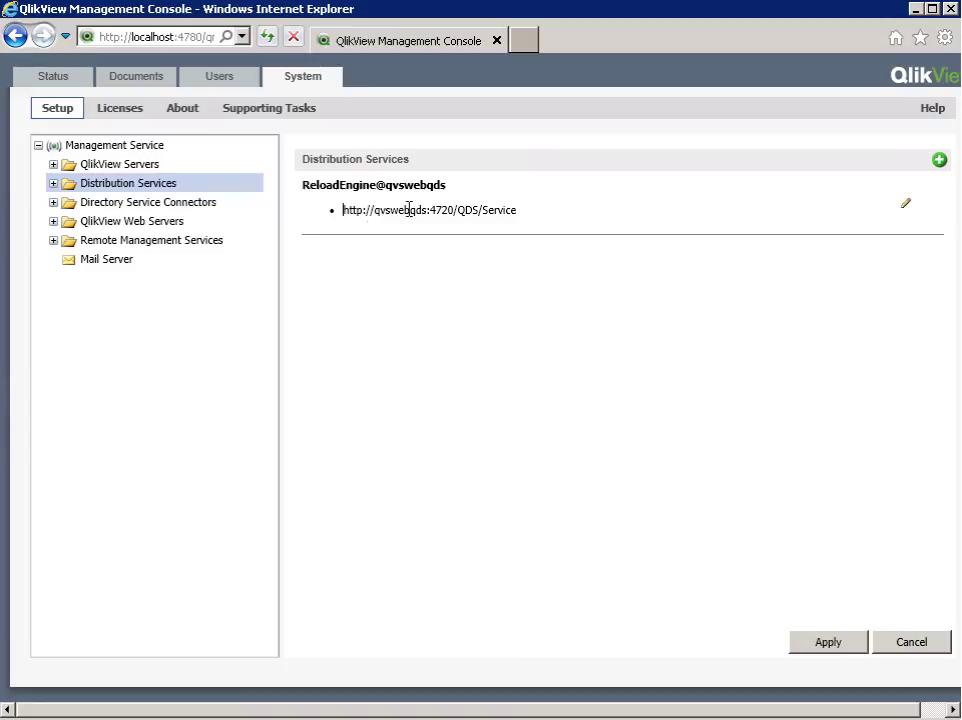
{"action": "left_click_drag", "start_coordinate": [408, 210], "coordinate": [509, 217]}
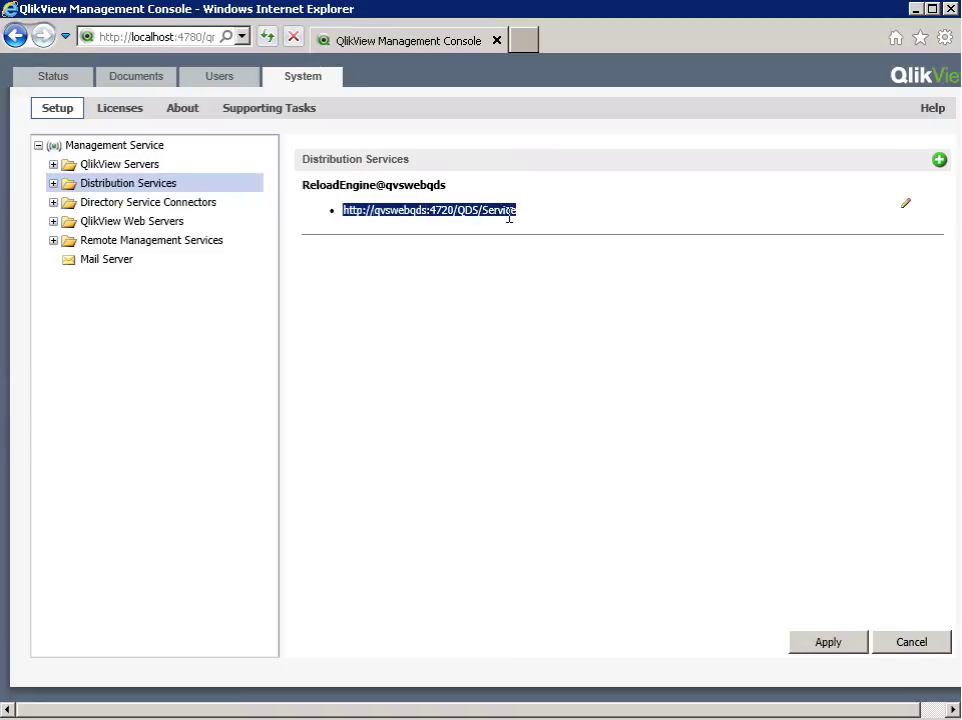
Load the copied port-4720 QDS URL in a new IE window, confirm the QDSServiceImpl WSDL XML, and return.
{"action": "key", "text": "ctrl+n"}
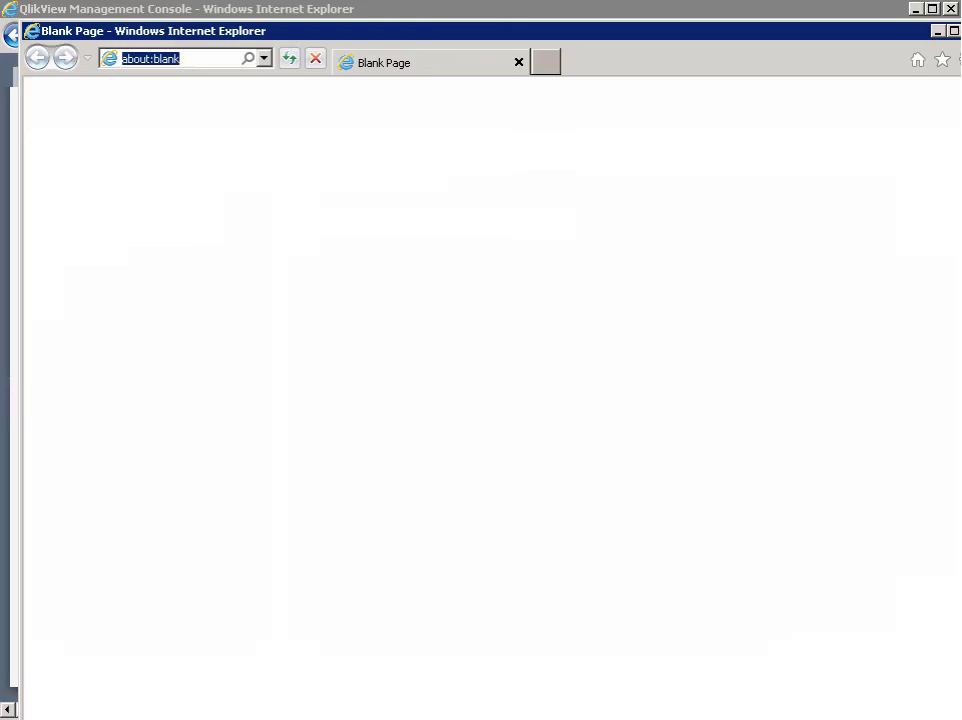
{"action": "key", "text": "ctrl+v"}
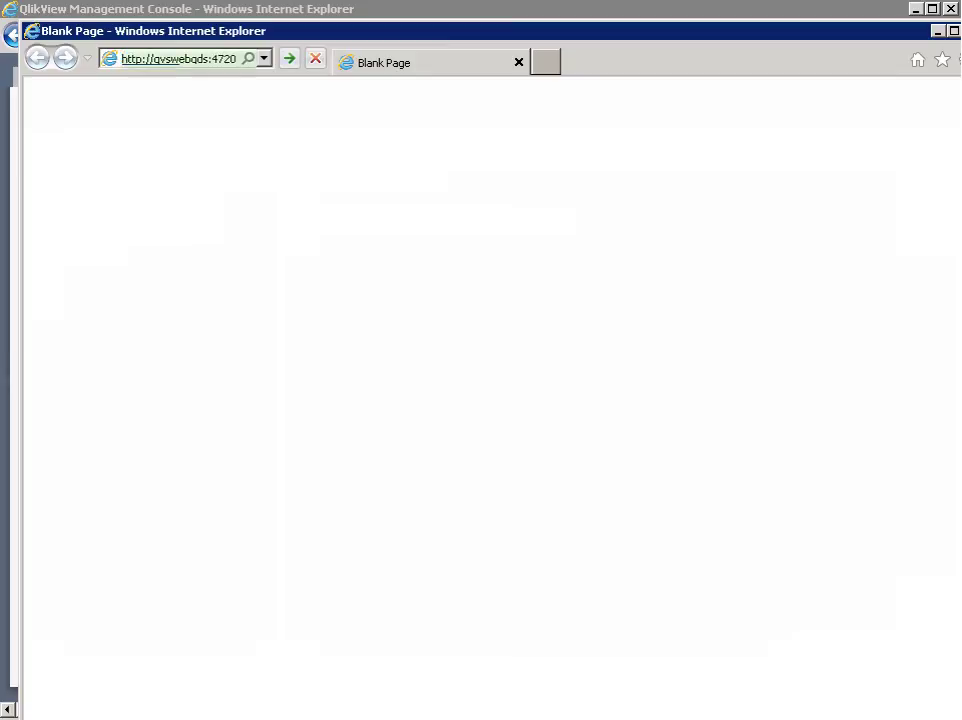
{"action": "key", "text": "Return"}
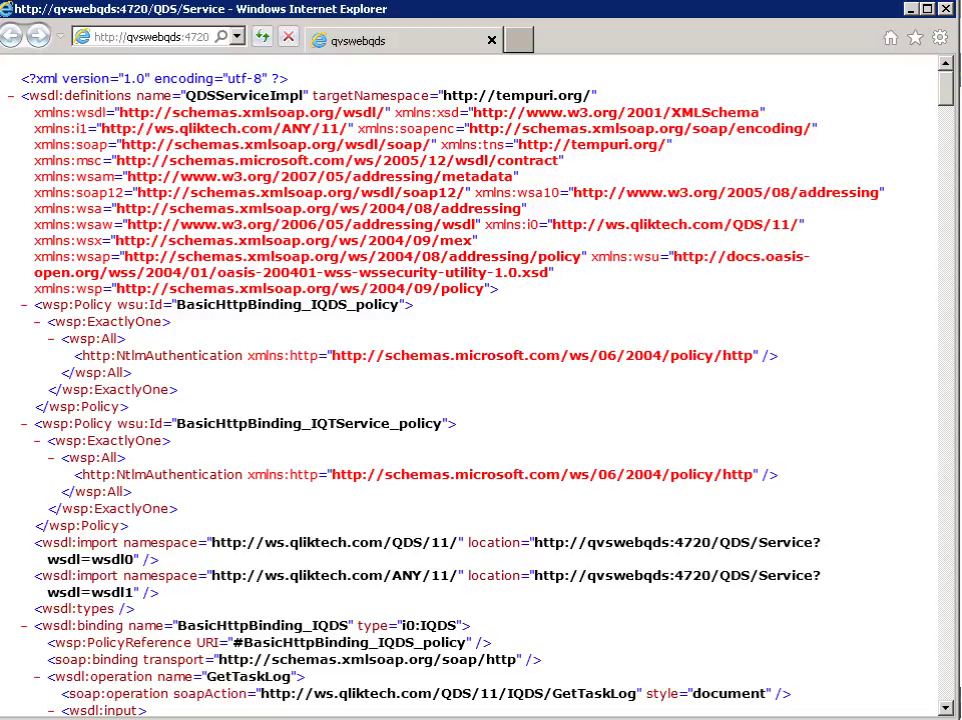
{"action": "key", "text": "alt+Tab"}
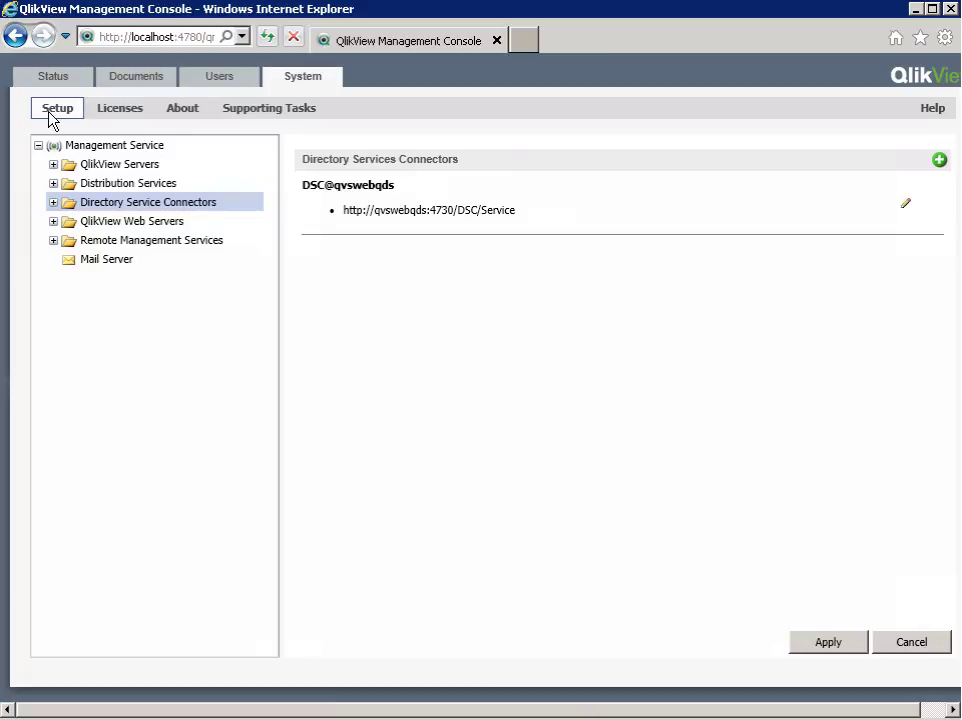
Check the Custom Directory connector's default port 4735, then show QlikView Web Servers on port 4750.
{"action": "left_click", "coordinate": [53, 202]}
{"action": "left_click", "coordinate": [158, 259]}
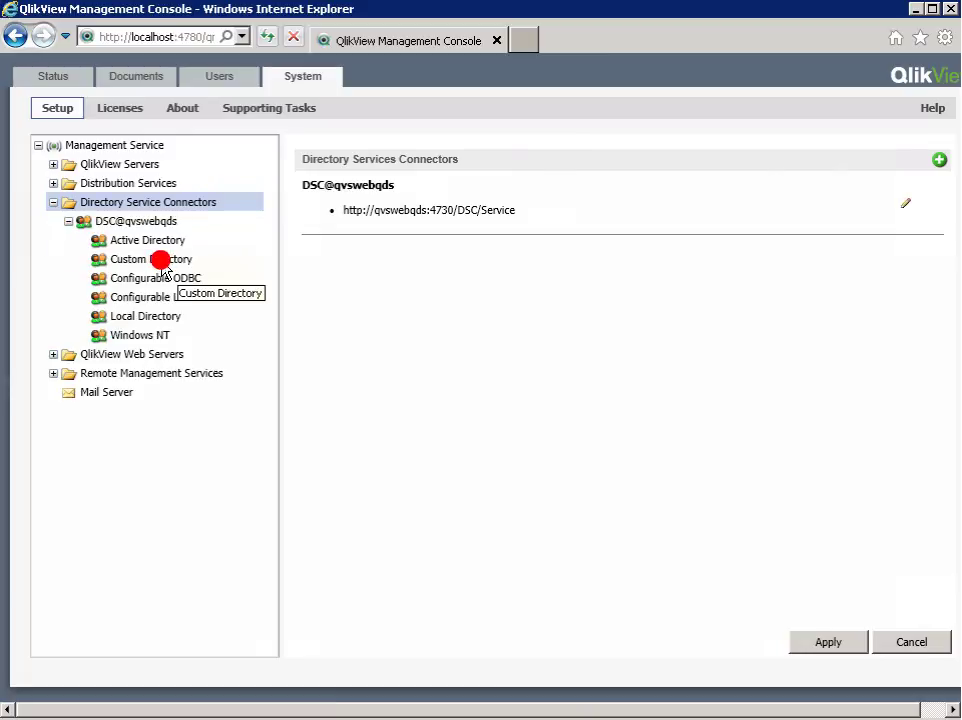
{"action": "left_click", "coordinate": [941, 213]}
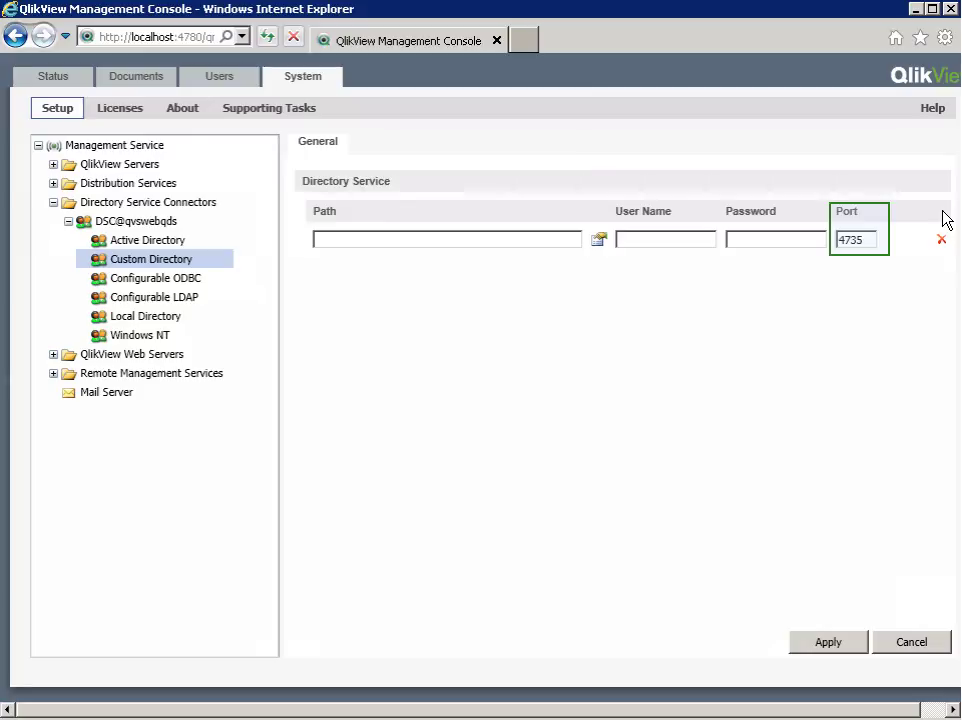
{"action": "left_click", "coordinate": [157, 356]}
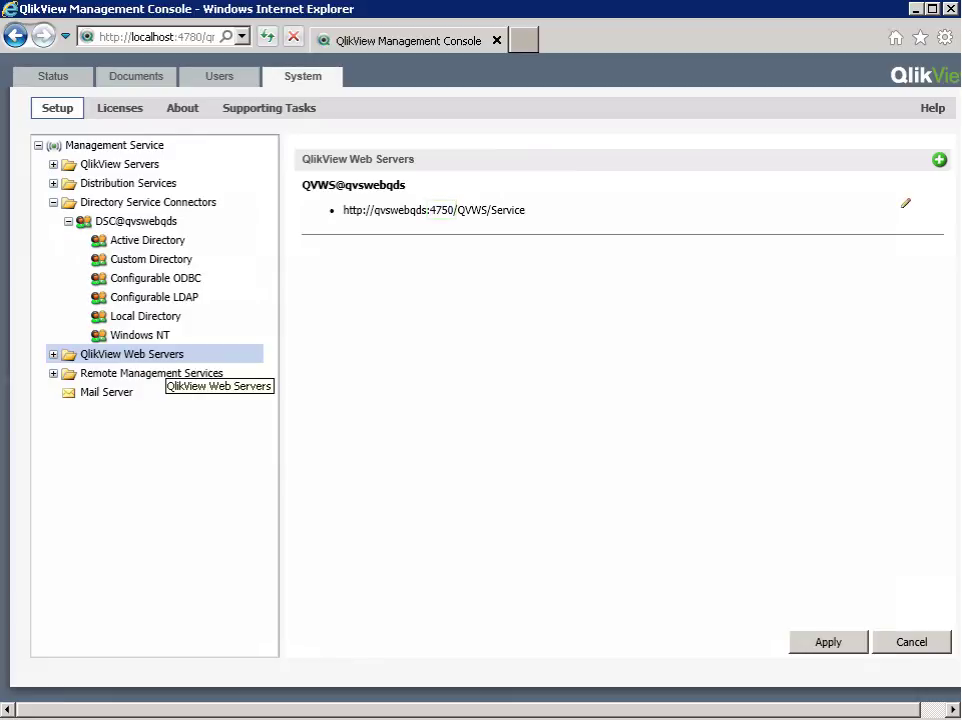
Open QVWS@qvswebqds's General settings with its 4750 service URL and communication port 80.
{"action": "left_click", "coordinate": [52, 355]}
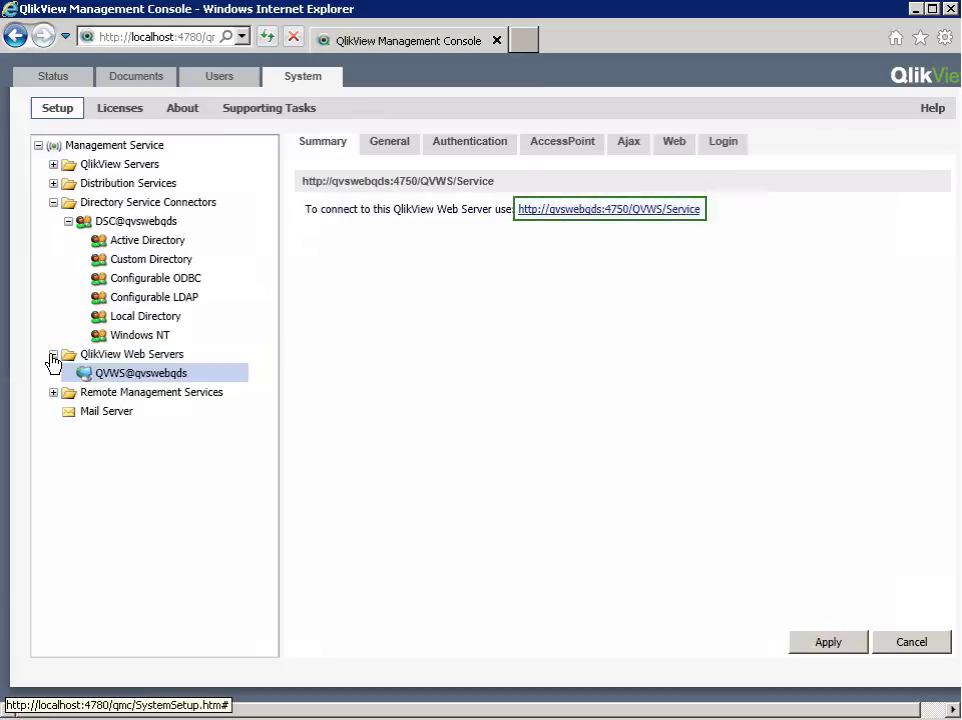
{"action": "left_click", "coordinate": [396, 146]}
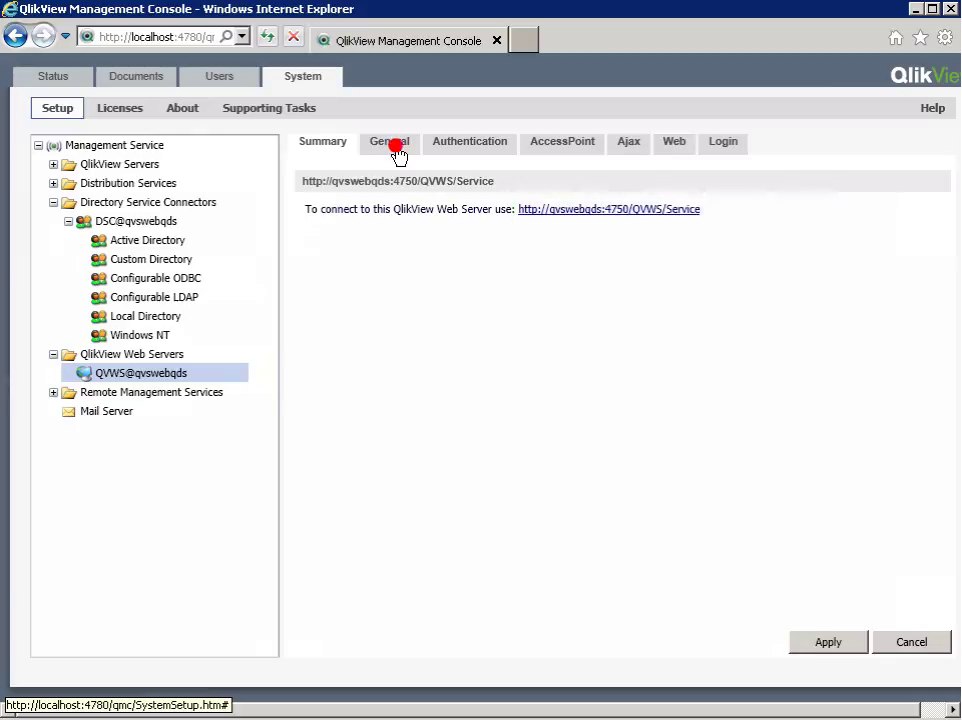